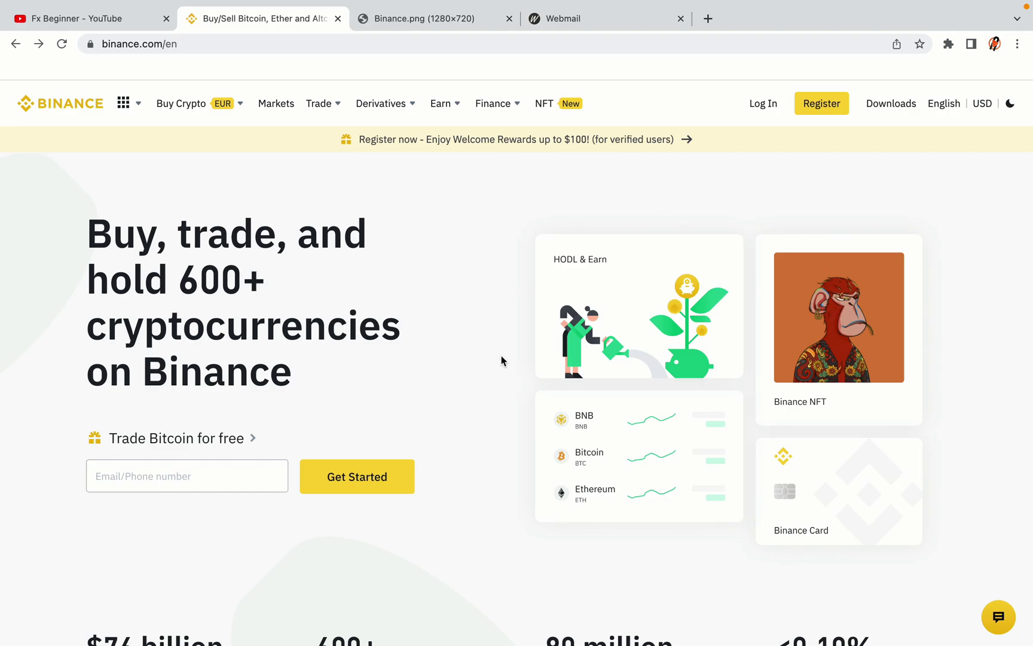
- Scroll up and down through the current page to look it over
scroll(501, 357, down, 5)
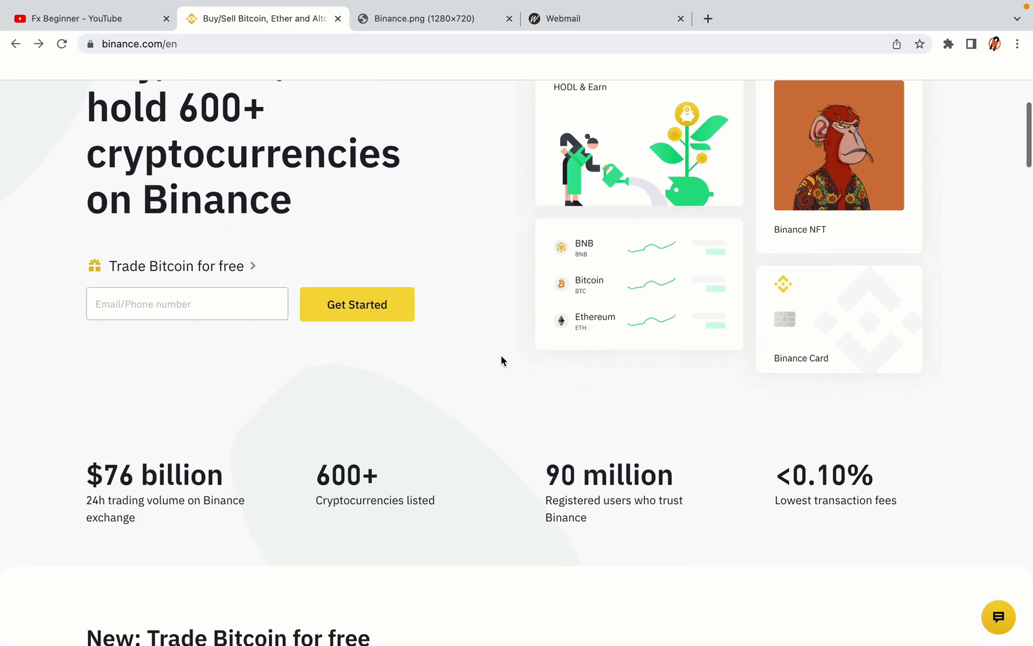
scroll(501, 360, down, 5)
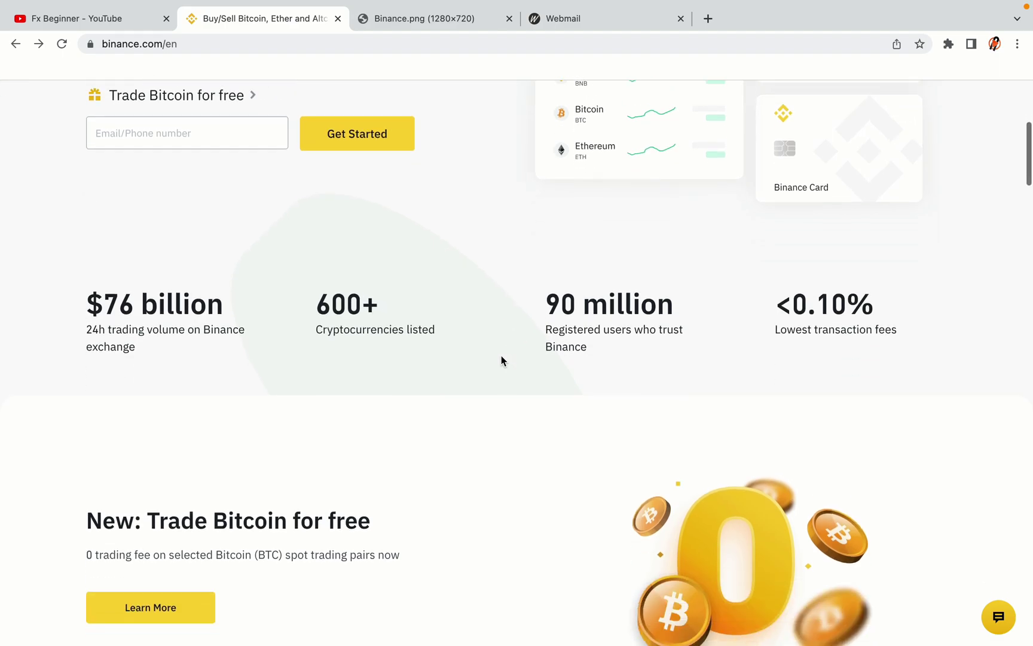
scroll(501, 361, down, 1)
scroll(501, 360, up, 3)
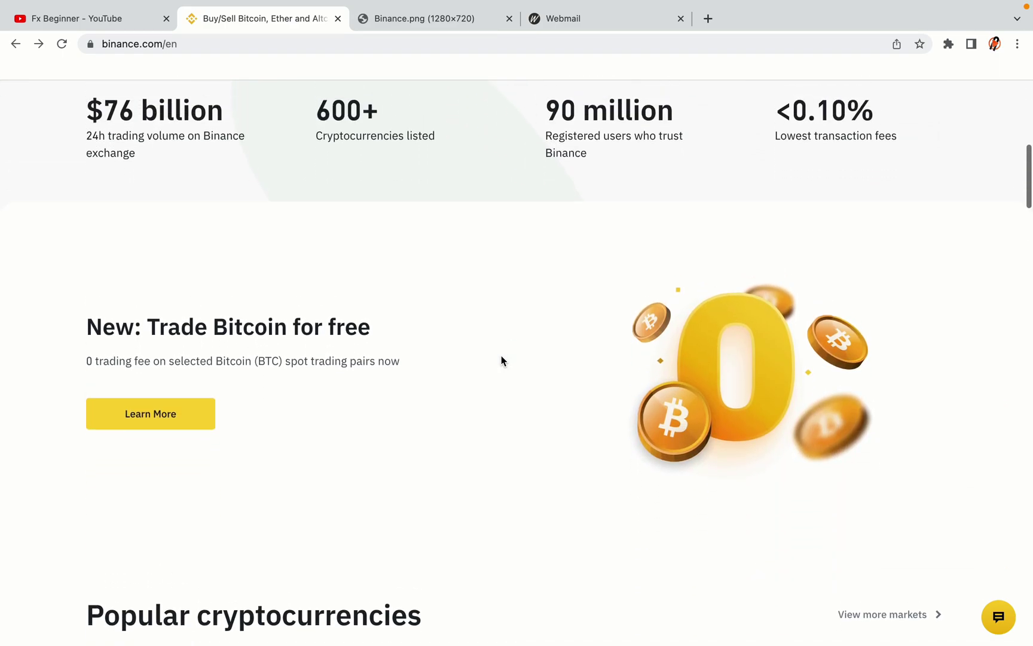
scroll(501, 361, down, 8)
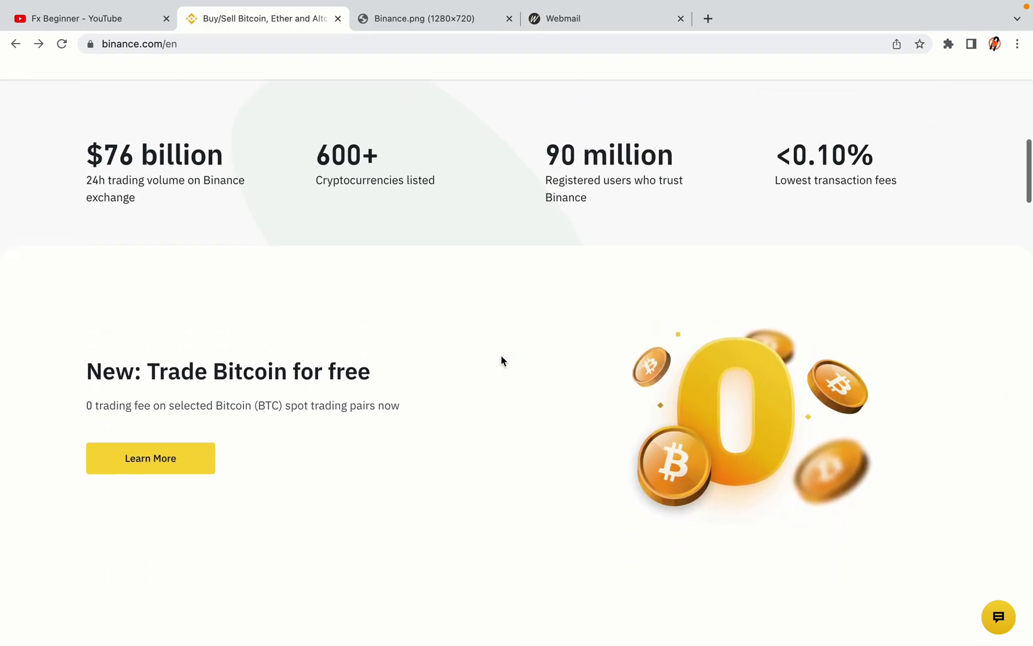
scroll(501, 360, down, 2)
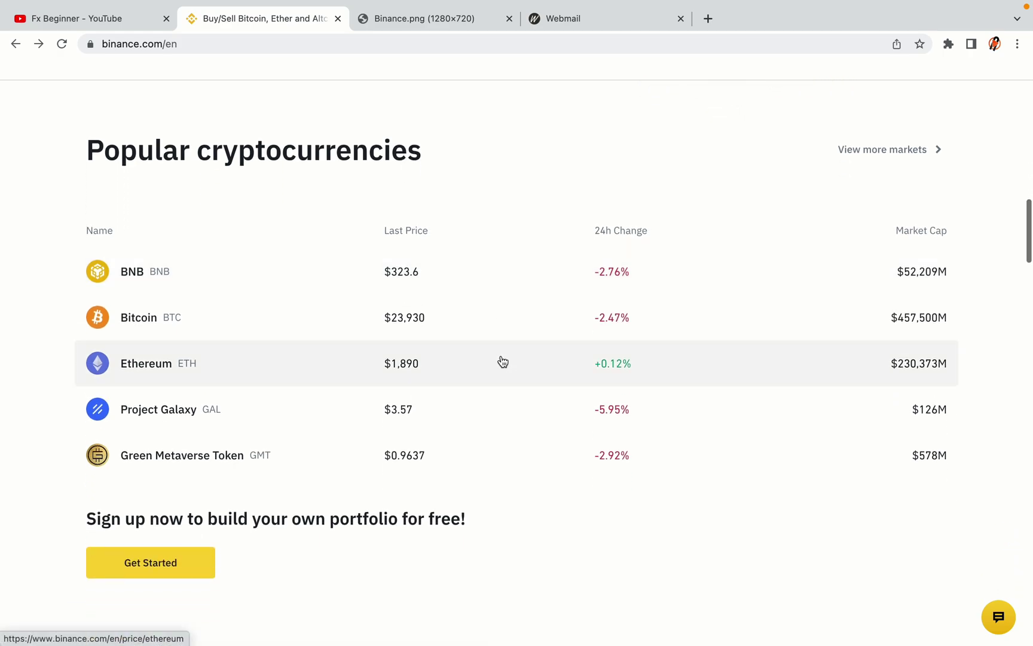
scroll(502, 360, down, 9)
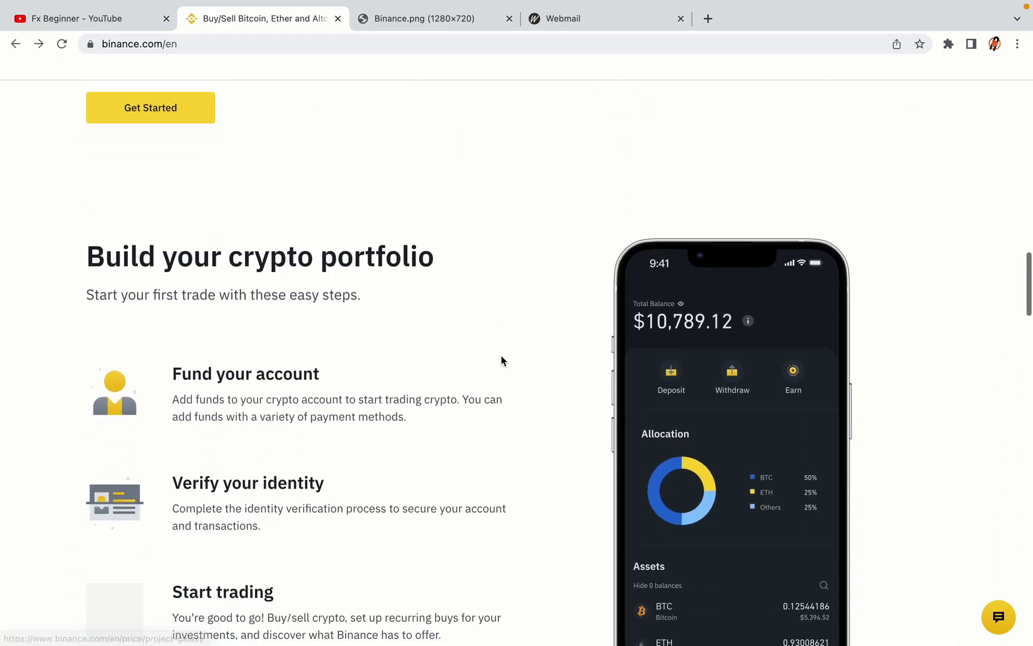
scroll(501, 360, down, 1)
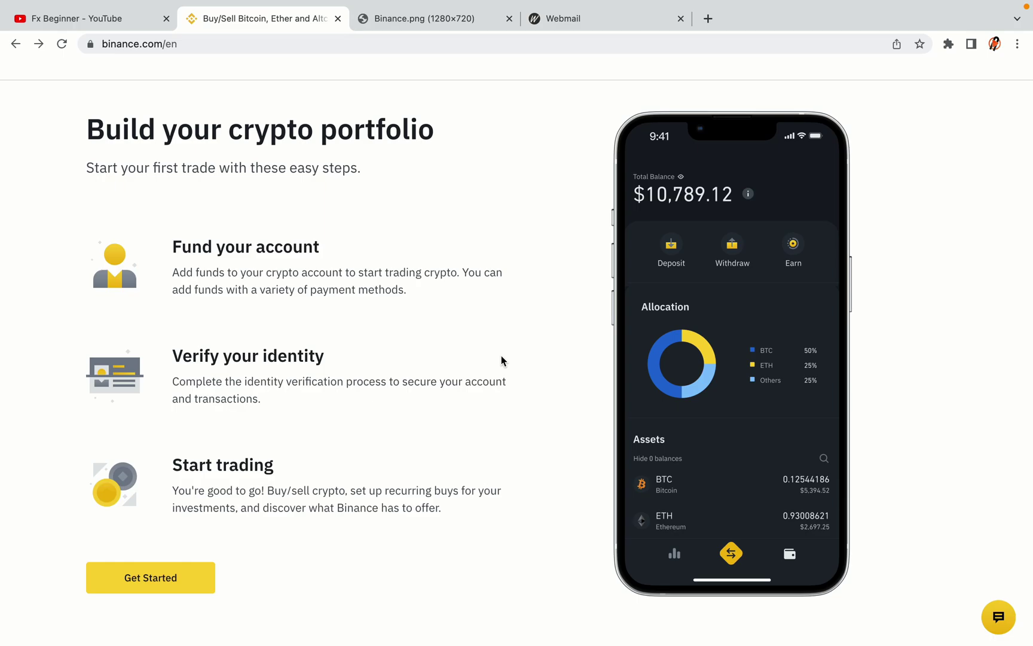
scroll(501, 359, down, 10)
scroll(503, 361, down, 10)
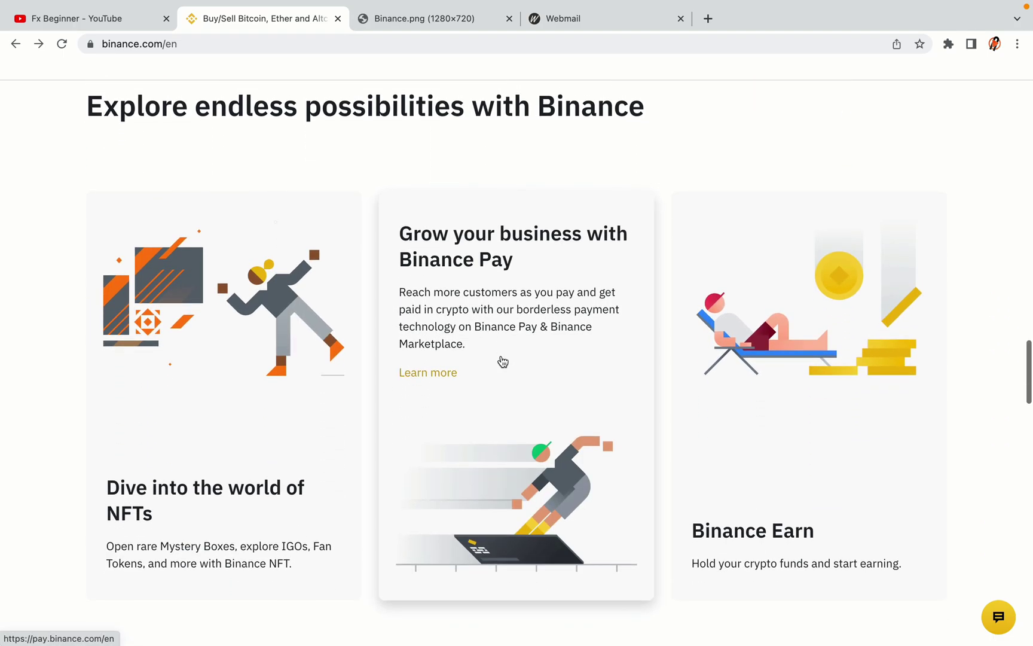
scroll(501, 361, down, 2)
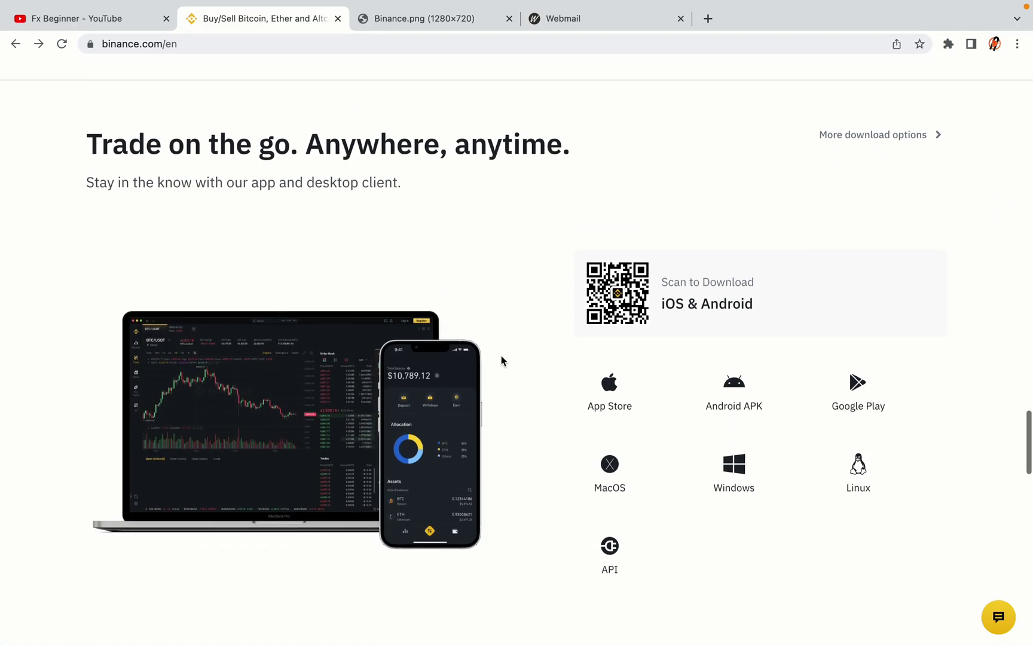
scroll(501, 360, down, 8)
scroll(501, 360, down, 2)
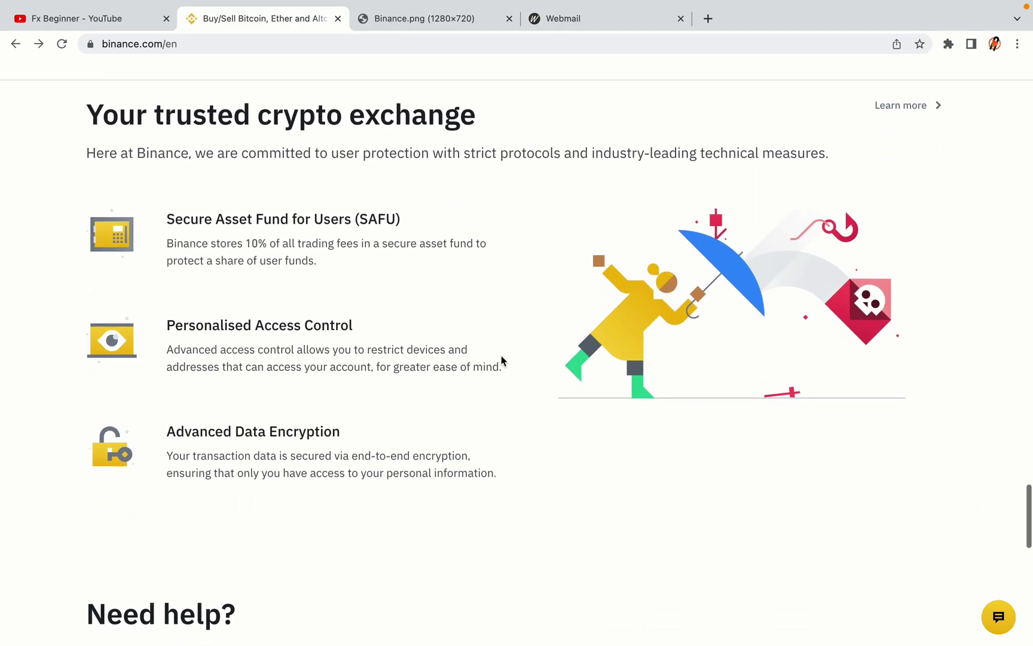
scroll(501, 357, down, 7)
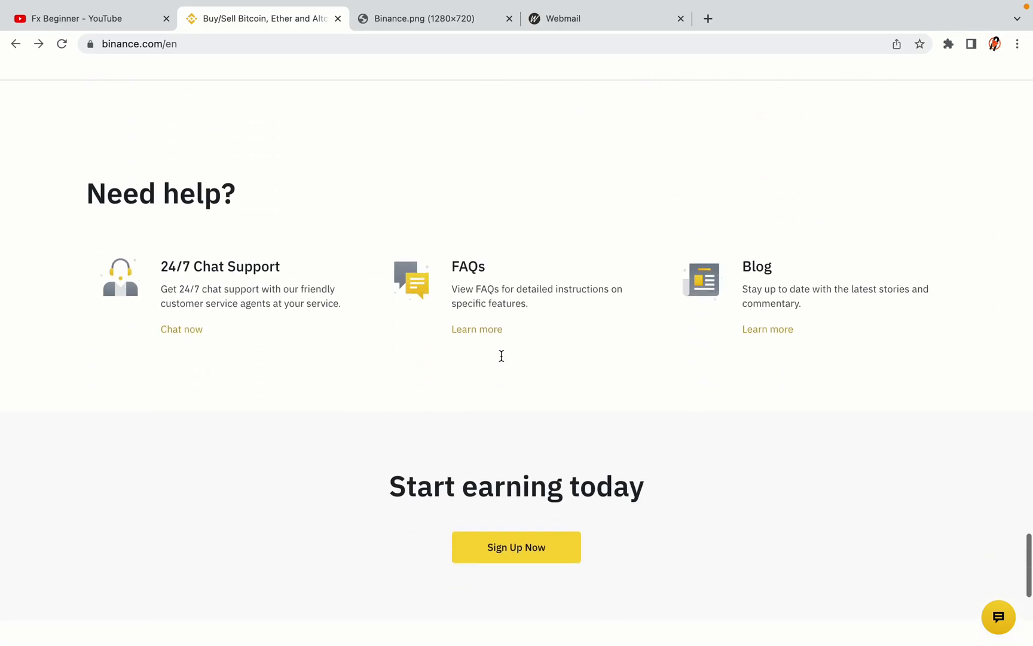
scroll(500, 358, up, 4)
scroll(501, 361, up, 20)
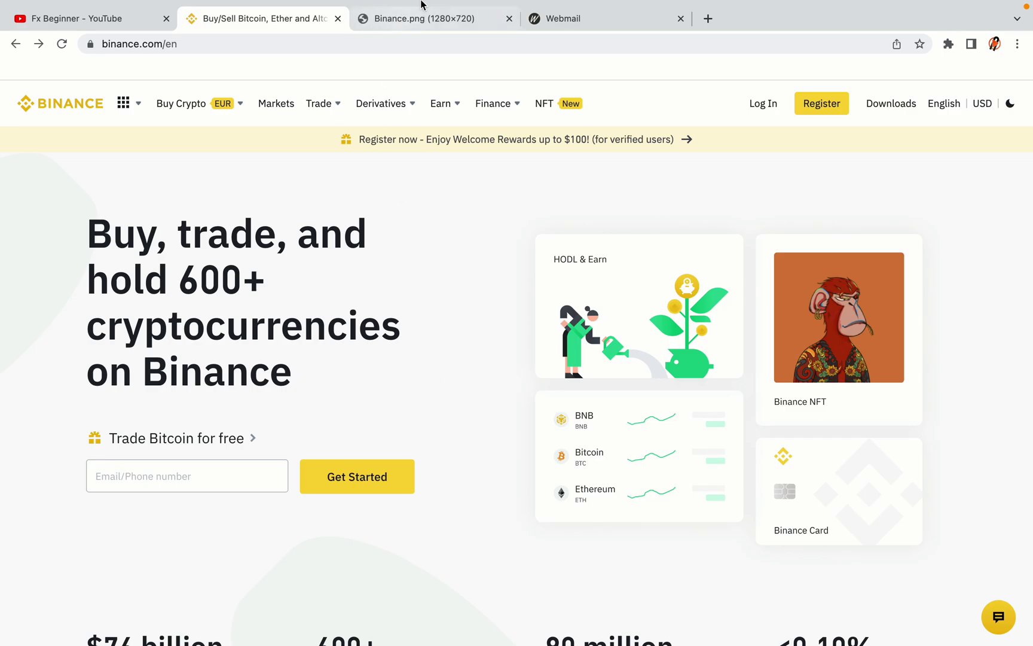
- Switch to the Binance tab and choose Register, then sign up with email
click(431, 18)
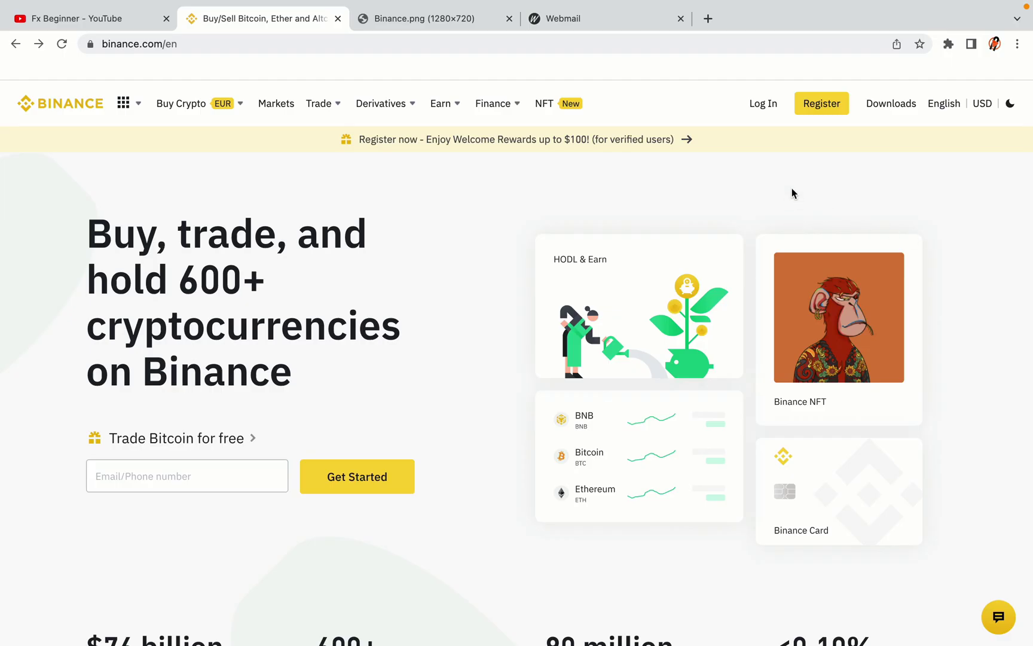
click(831, 113)
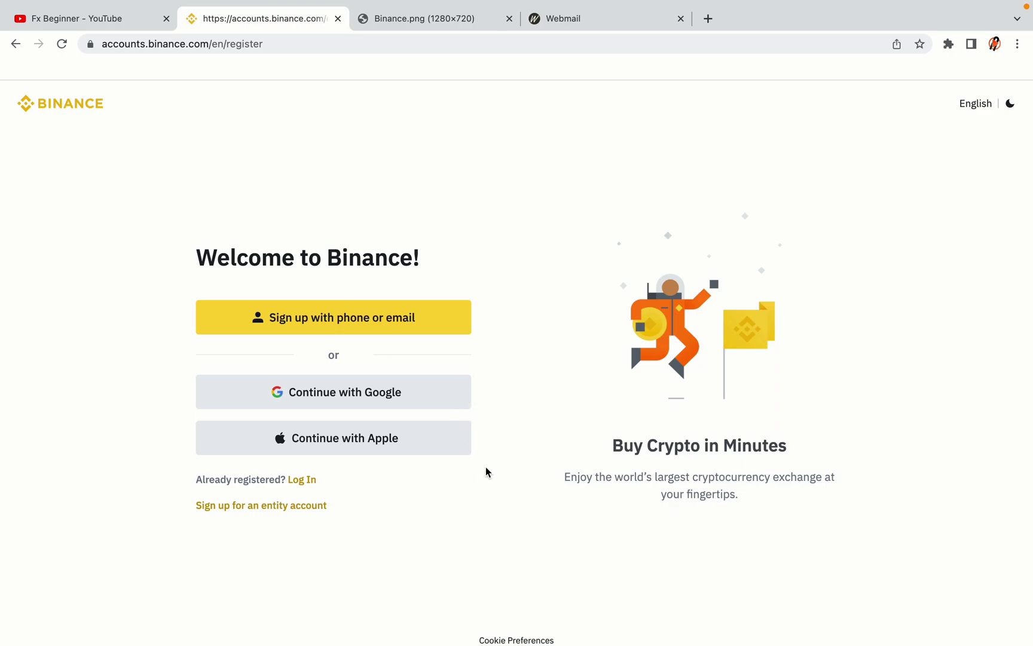
click(425, 326)
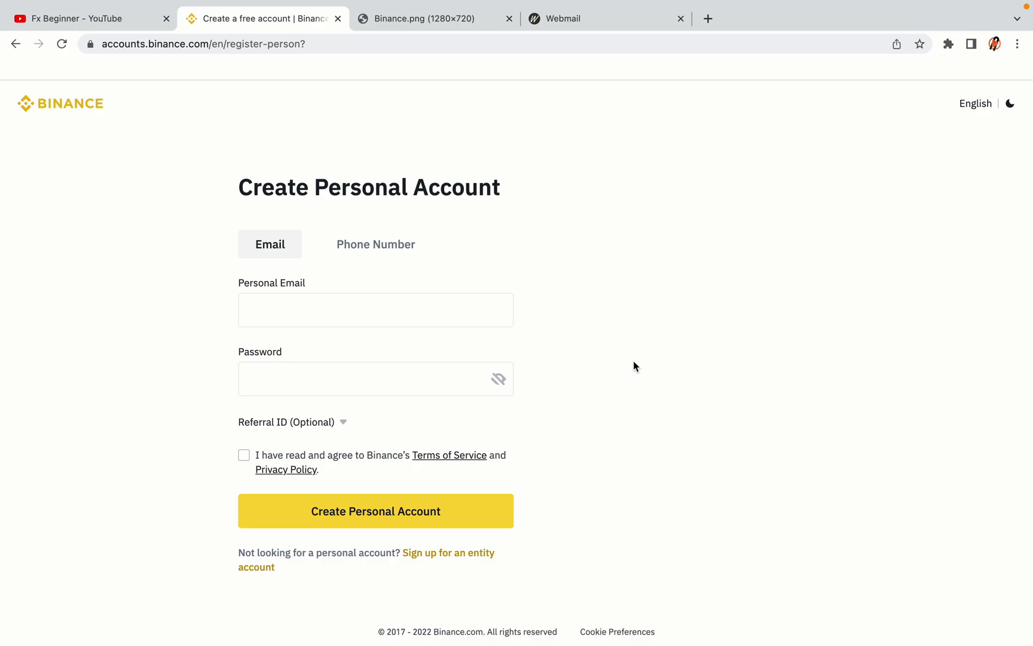
- Submit the personal account's email and password with terms accepted, then bring Webmail forward
click(477, 375)
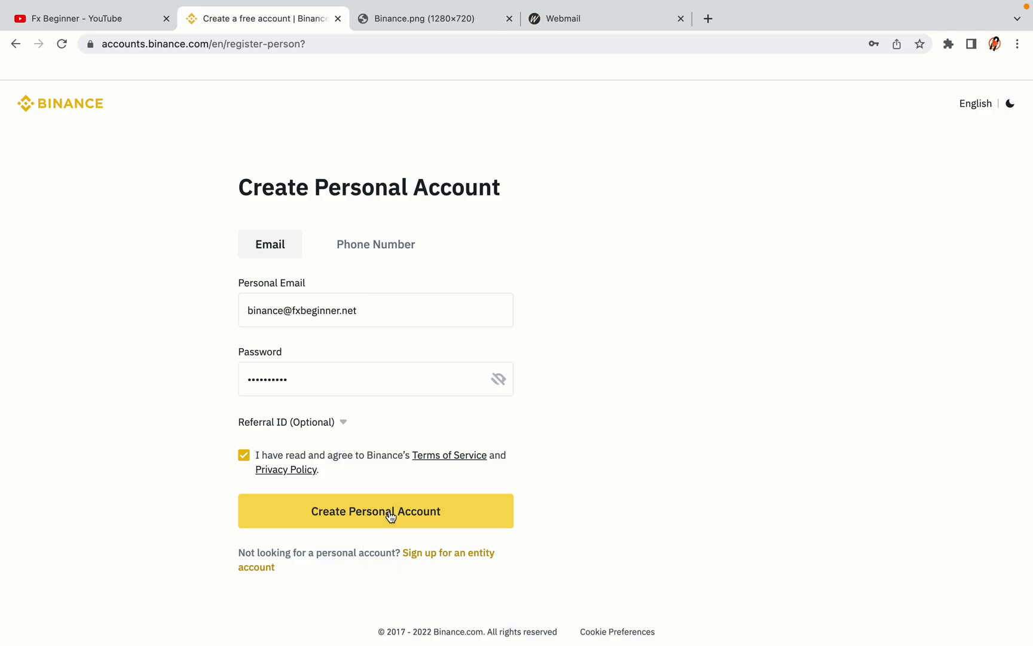
click(394, 518)
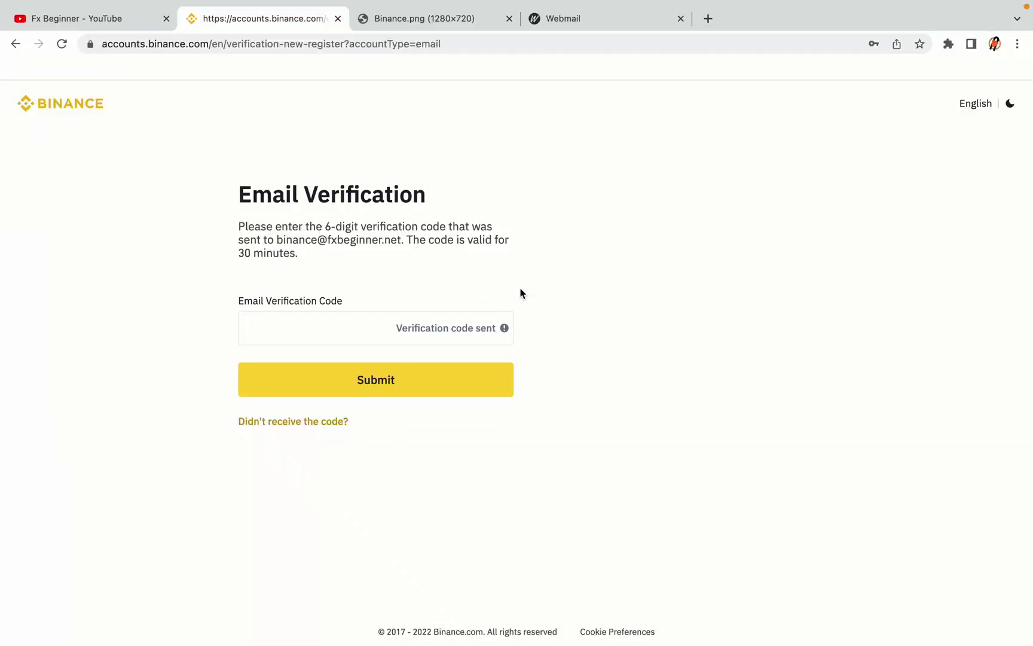
drag(583, 18, 413, 18)
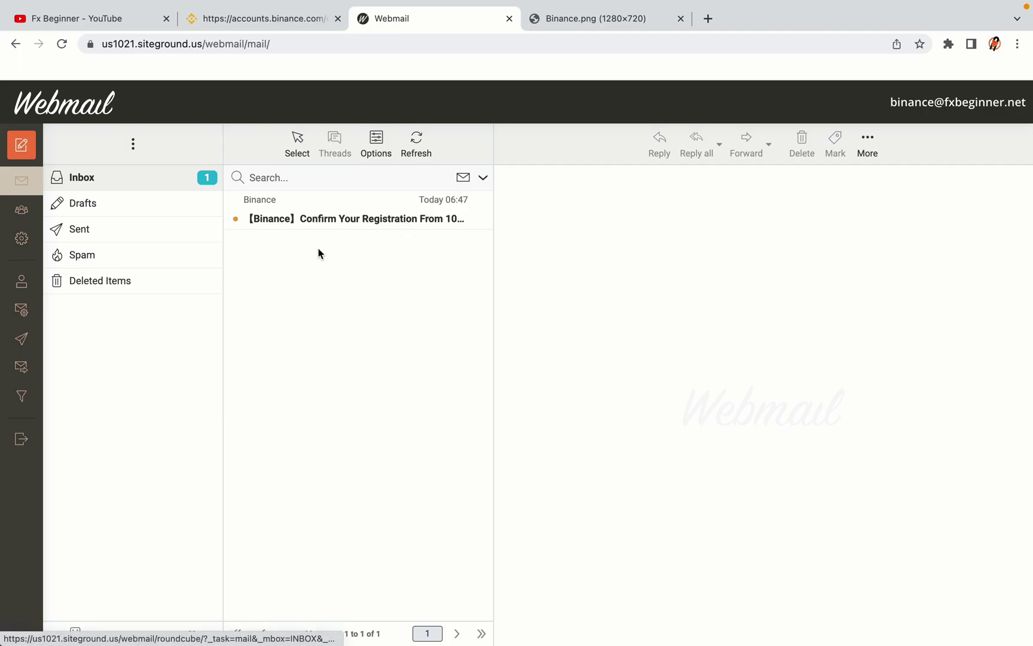
- Copy the activation code from the Binance 'Confirm Your Registration' email, then return to Binance
click(359, 219)
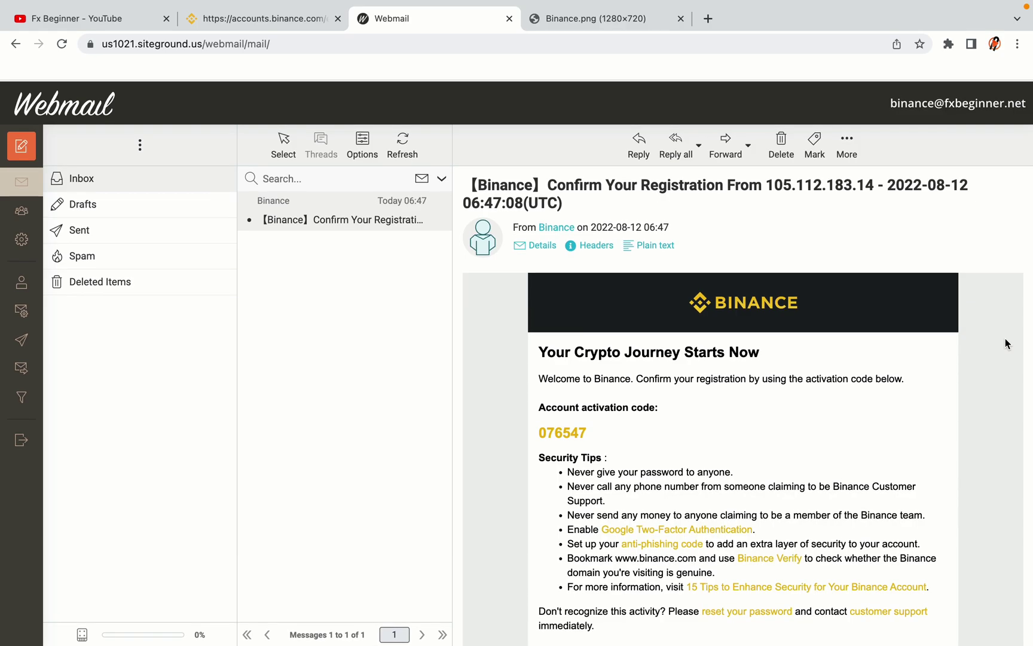
scroll(774, 345, down, 1)
scroll(774, 345, down, 3)
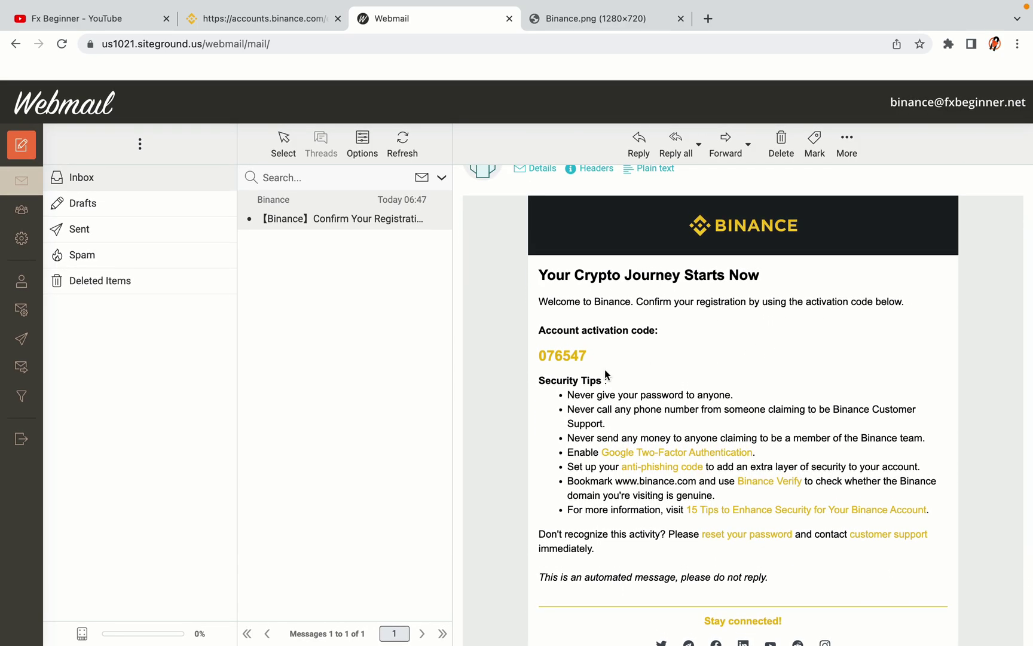
drag(538, 356, 587, 355)
click(593, 355)
drag(539, 356, 586, 354)
right_click(574, 356)
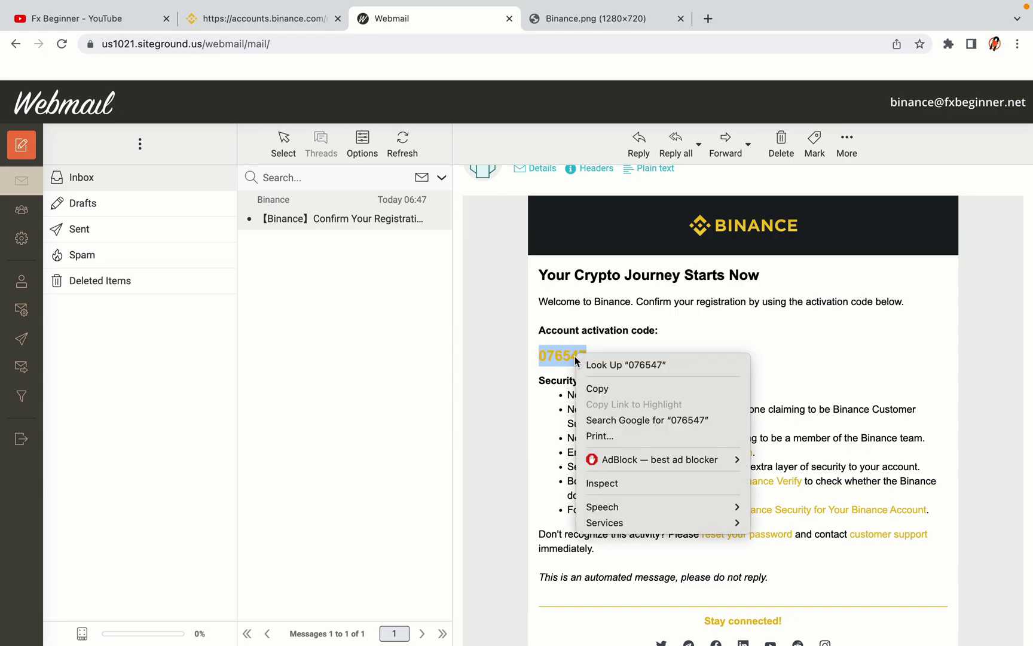
click(592, 388)
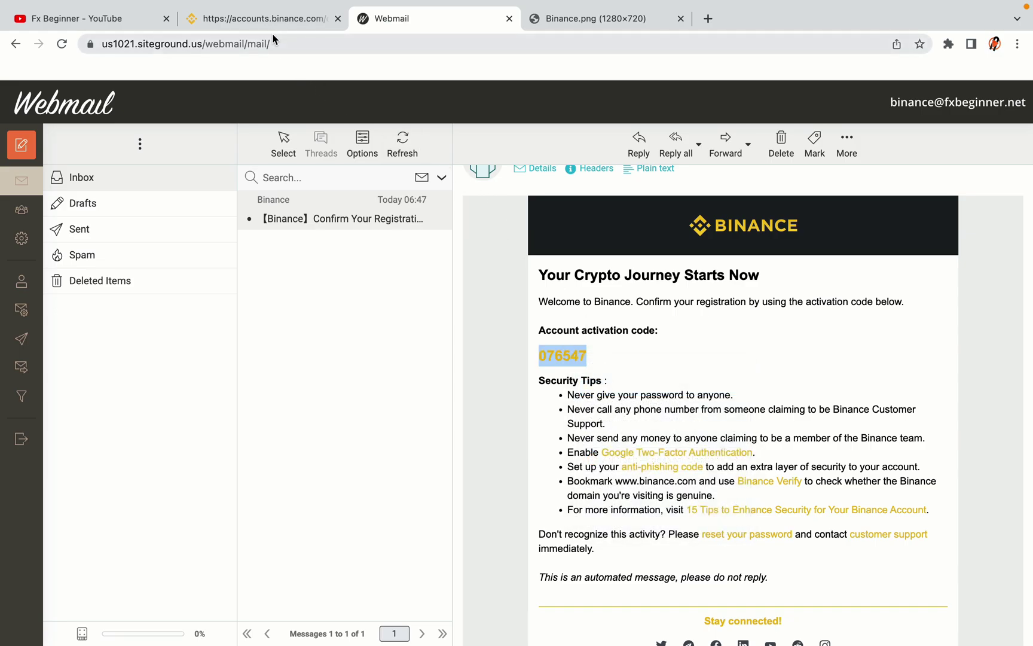
click(269, 18)
- Paste the activation code into the Email Verification Code field and submit it
click(343, 320)
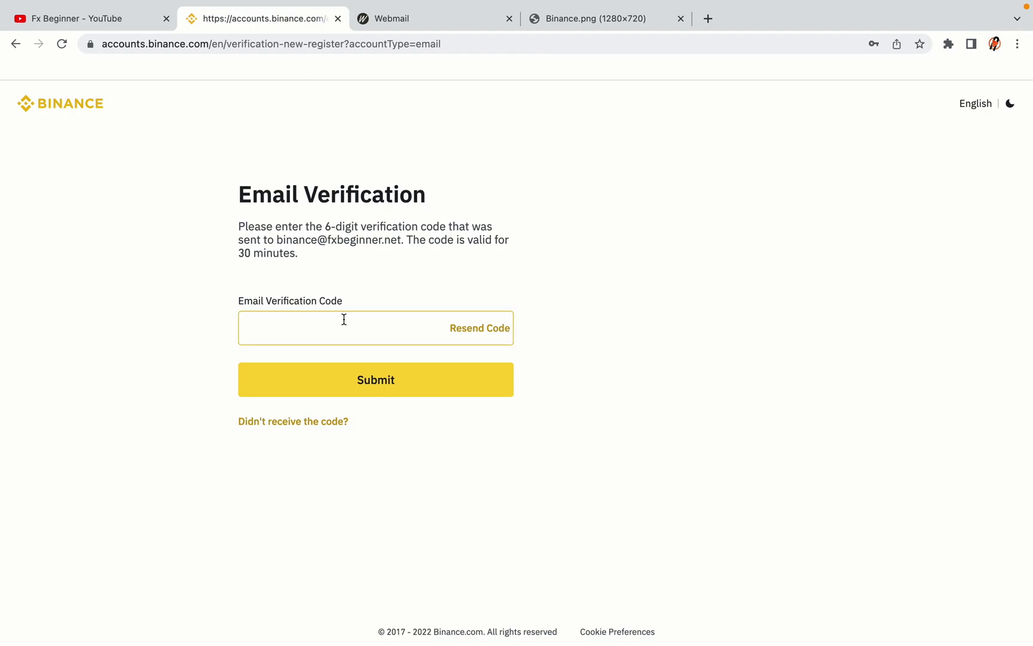
key(ctrl+v)
click(182, 305)
click(294, 317)
click(369, 211)
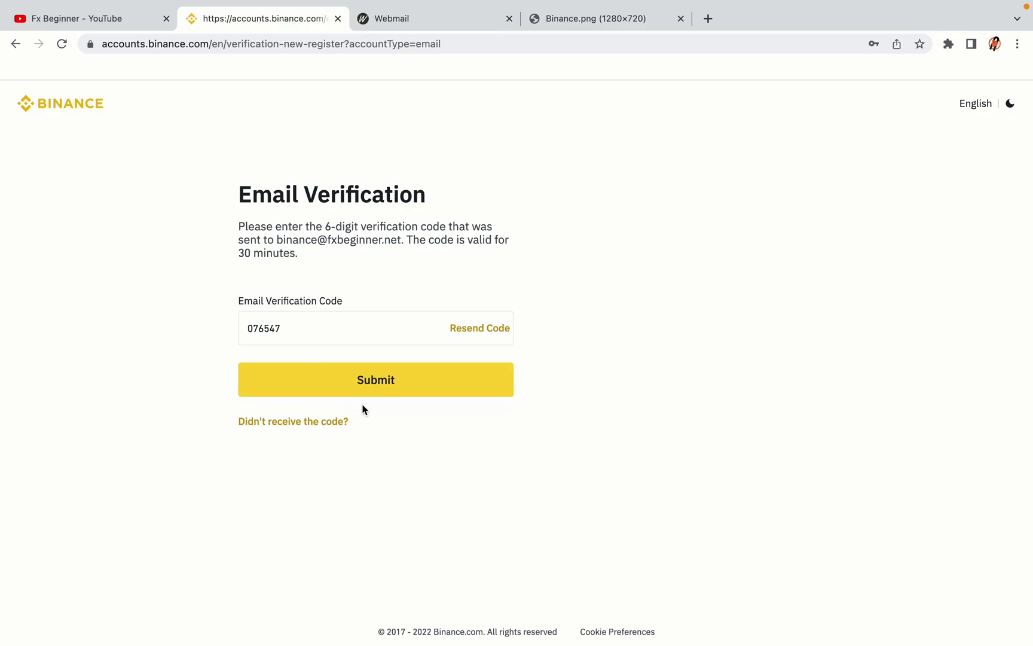
click(477, 394)
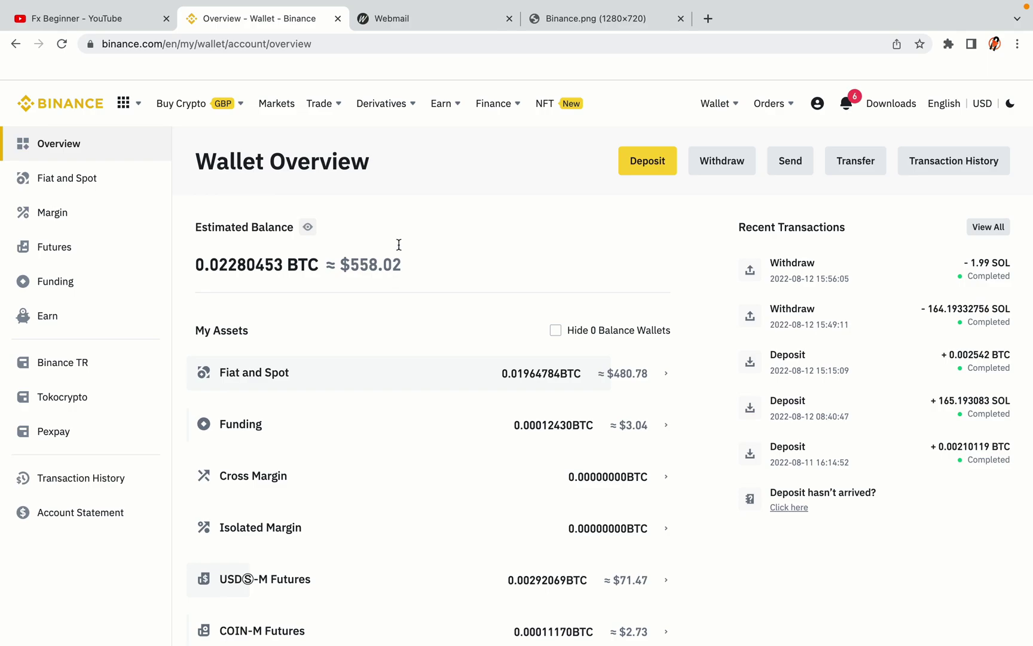
scroll(634, 275, down, 3)
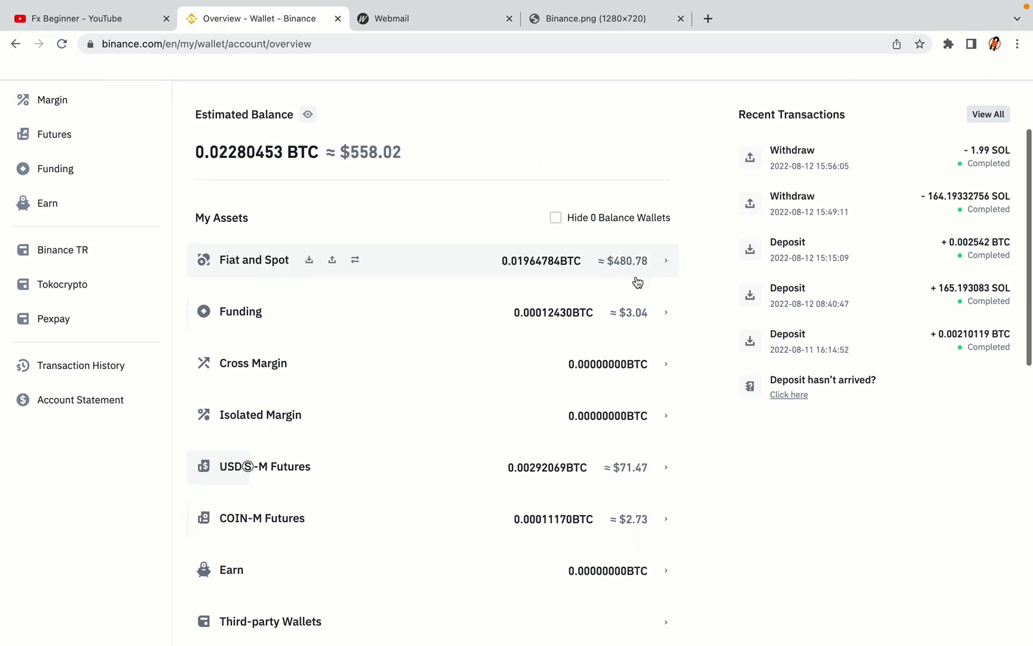
scroll(635, 275, down, 3)
scroll(635, 275, up, 6)
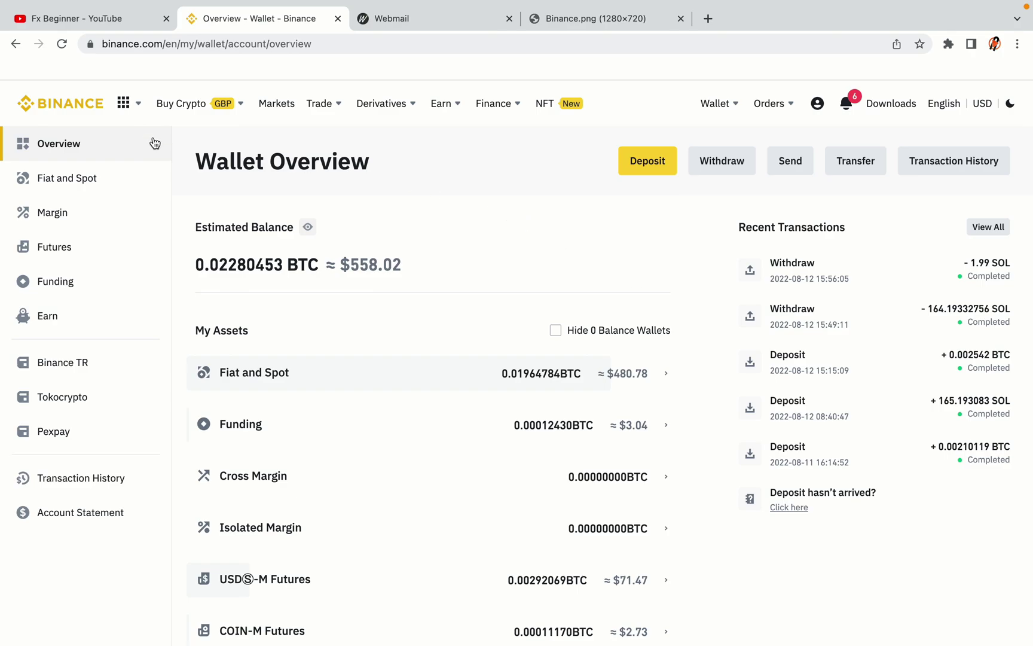
mouse_move(200, 106)
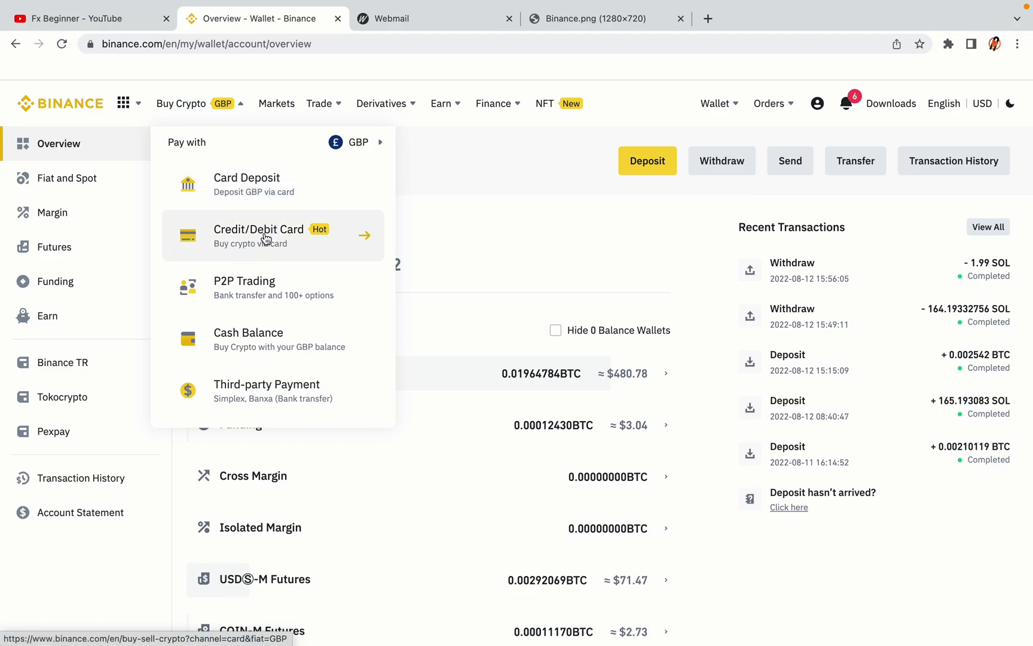
- Return to the Binance home page using the logo at the top left
mouse_move(320, 106)
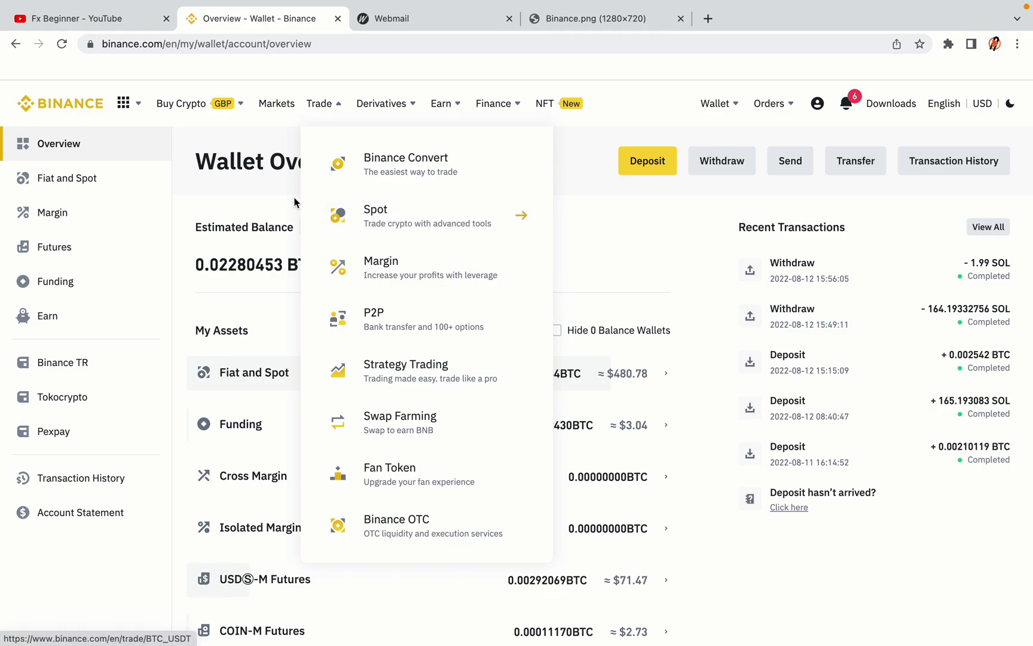
click(66, 99)
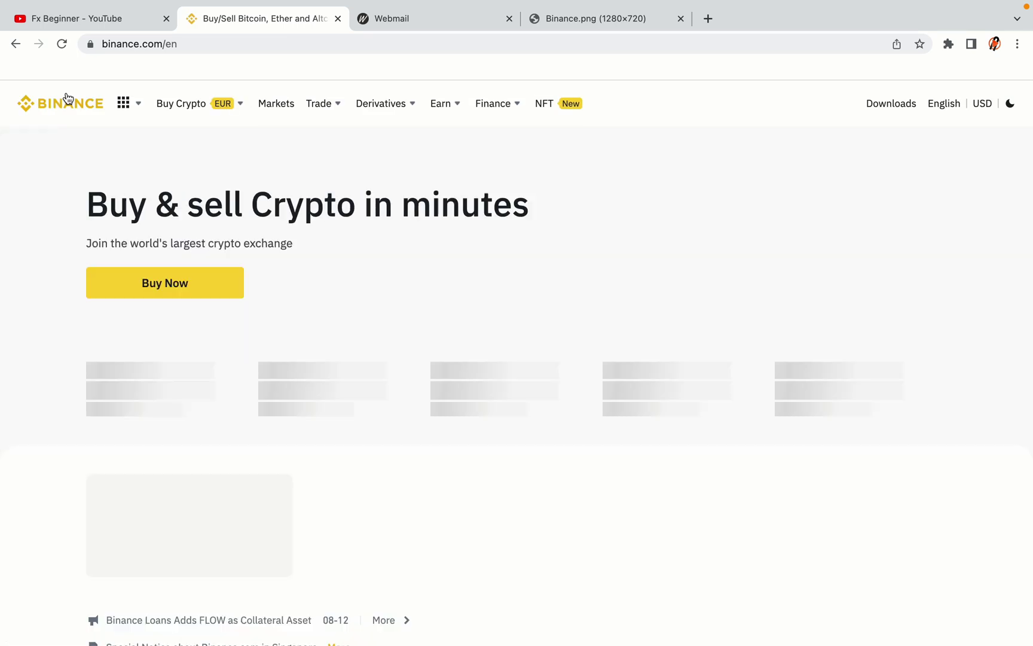